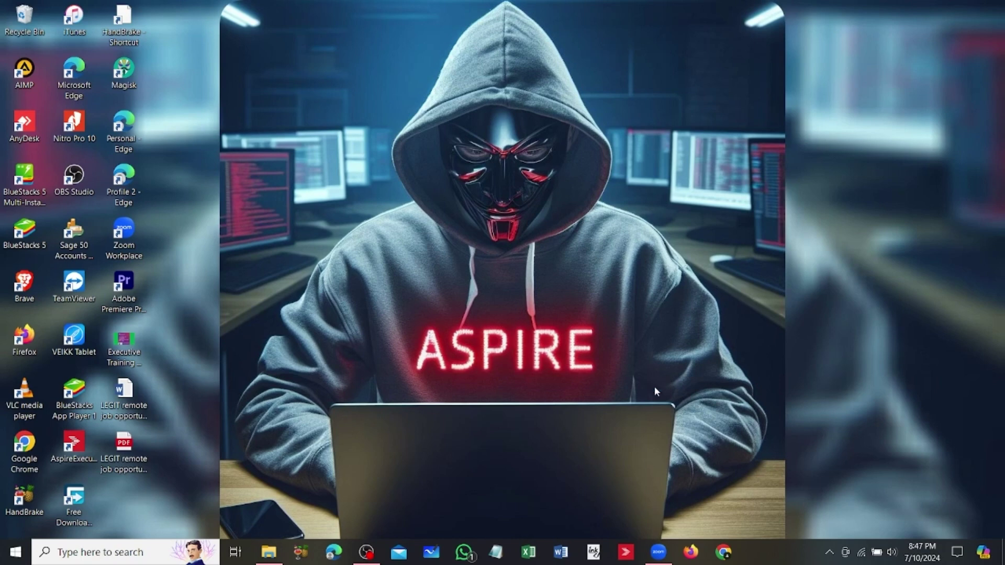
- Restore the Zoom Workplace window from the taskbar to show its start screen
click(659, 553)
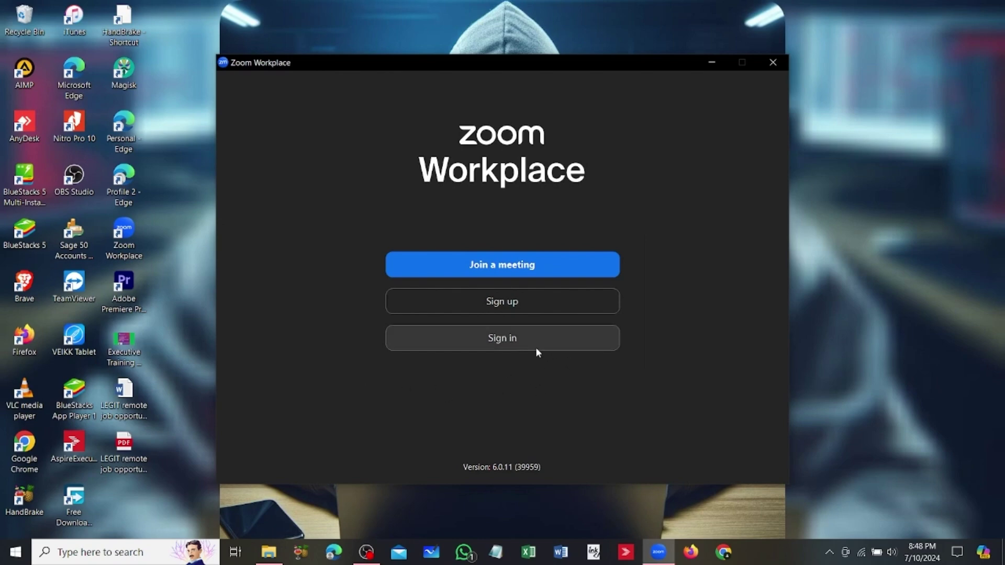
- Open Zoom Workplace's sign-in form to begin the Google sign-in
click(568, 345)
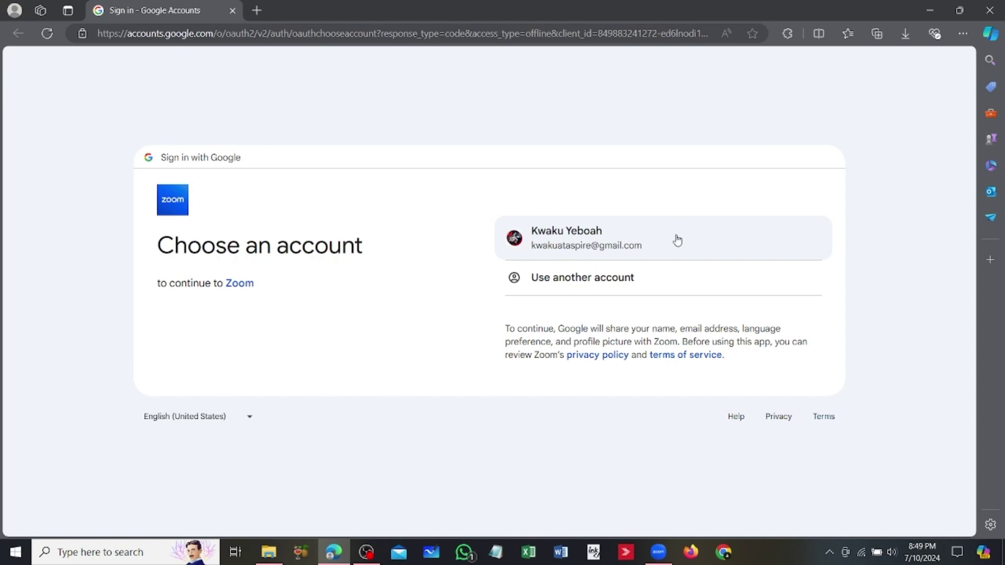
click(677, 239)
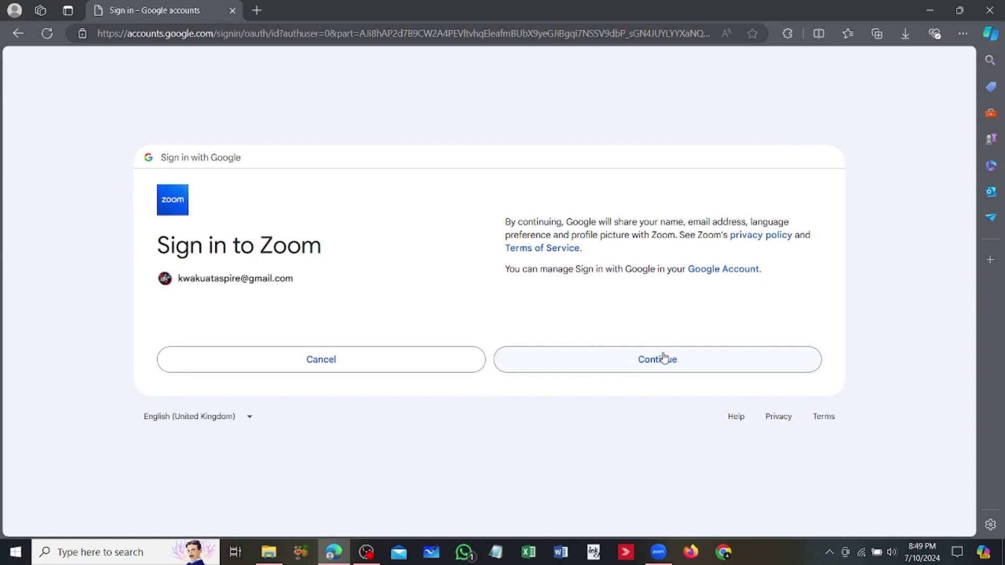
- Approve the Zoom sign-in and tick 'Always allow google.zoom.us' in Edge's prompt
click(665, 358)
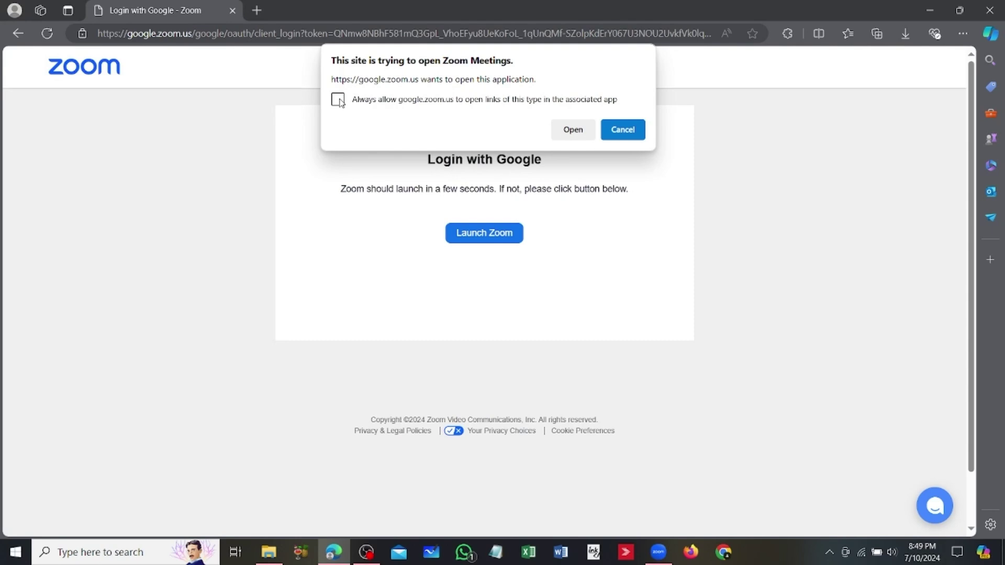
click(338, 99)
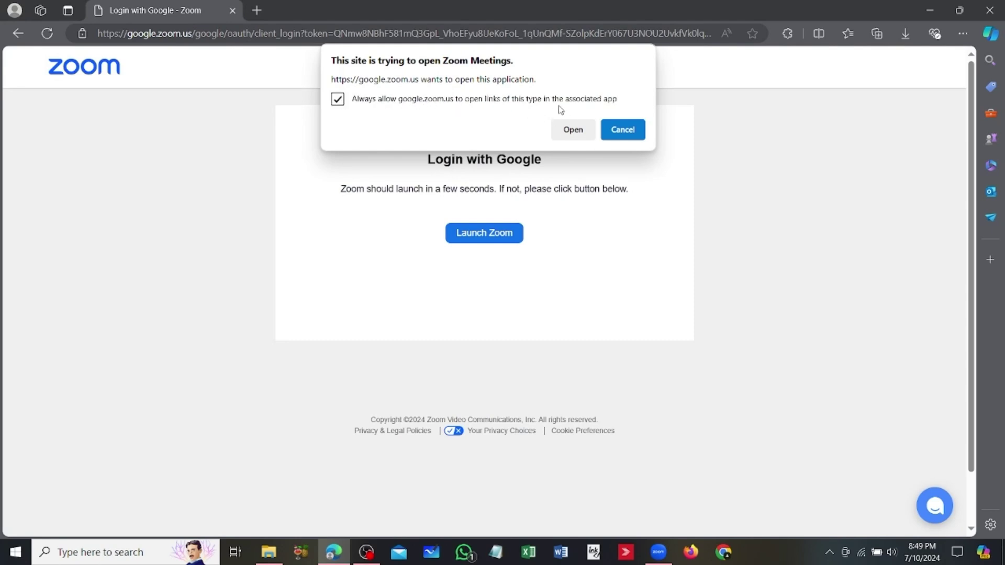
- Allow the browser prompt to launch Zoom Workplace and complete the Google login
click(573, 130)
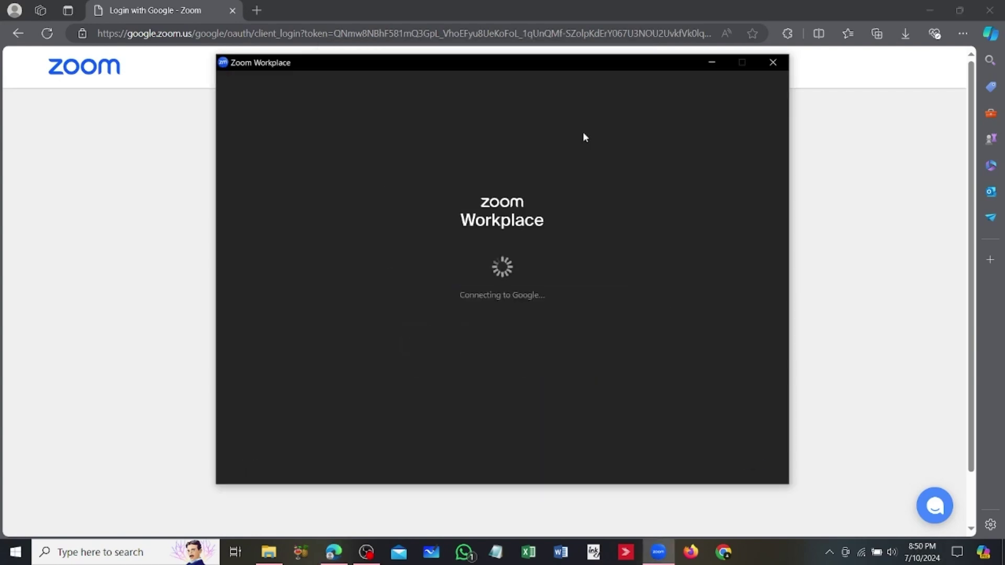